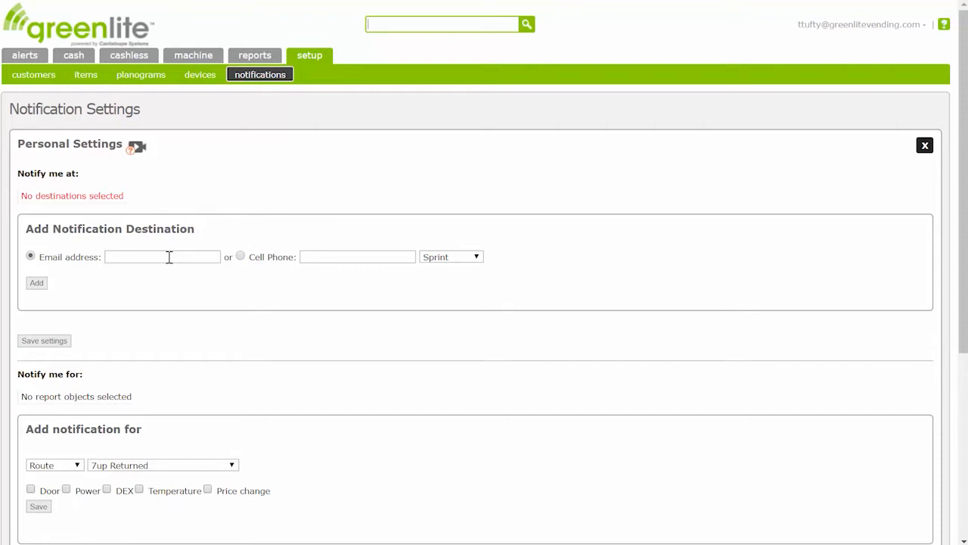
Enter the user's email address in the Email address field as a new notification destination
{"action": "left_click", "coordinate": [180, 255]}
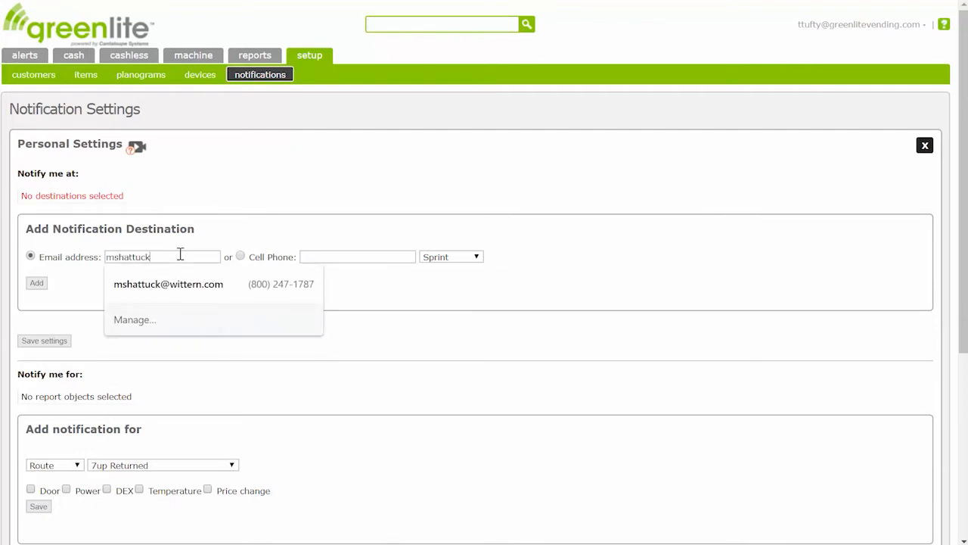
{"action": "left_click", "coordinate": [366, 210]}
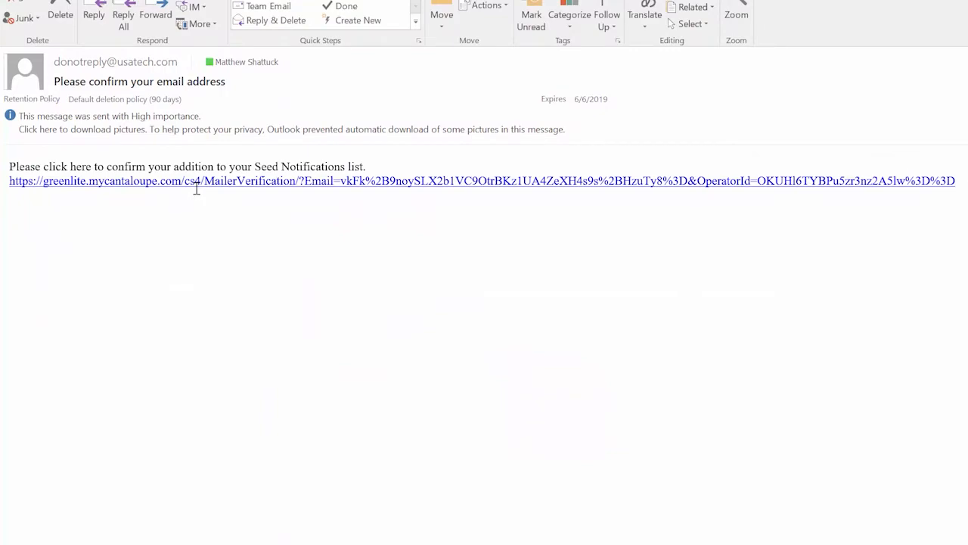
Follow the MailerVerification link in the Greenlite confirmation email in Outlook
{"action": "left_click", "coordinate": [197, 184]}
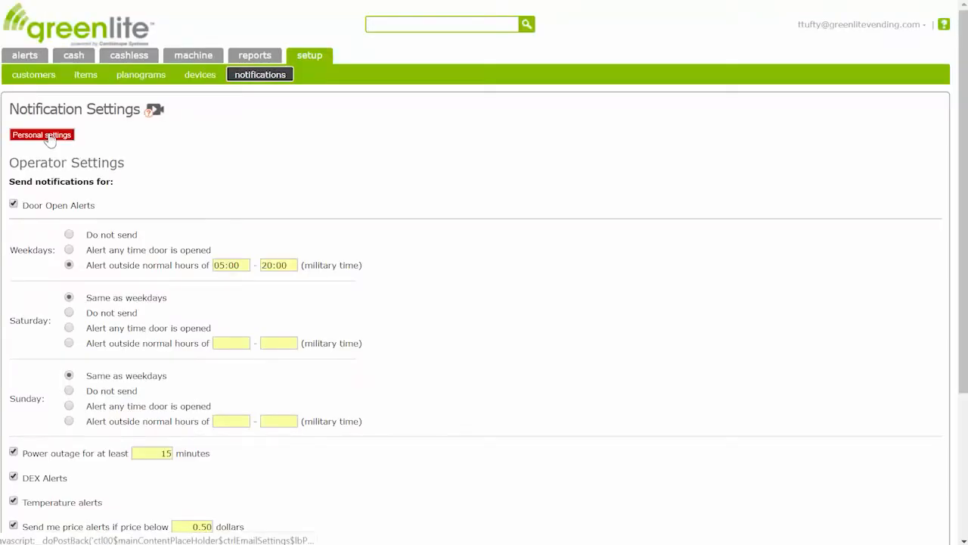
Open Personal settings to list the confirmed email address under Notify me at
{"action": "left_click", "coordinate": [42, 135]}
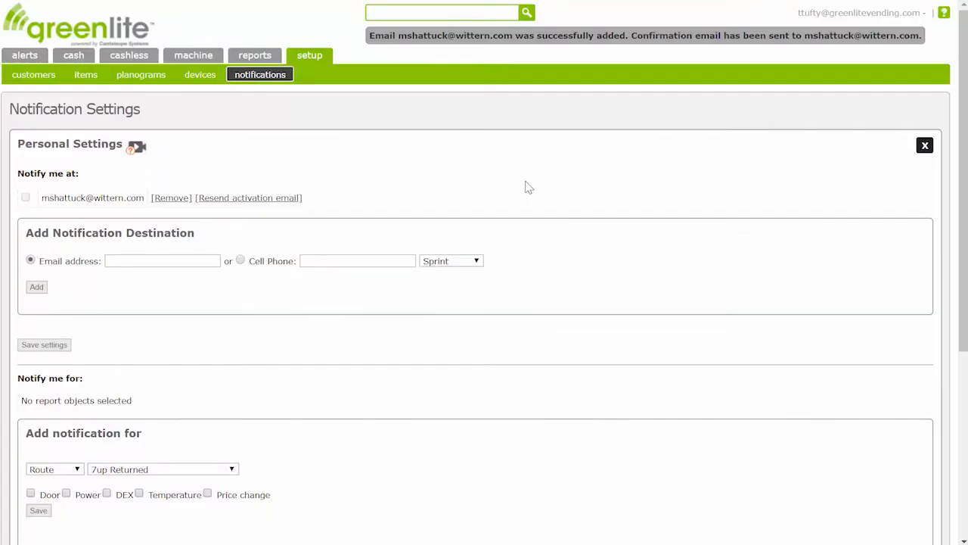
Add the user's cell phone number, carrier TMobile, as a text-message destination
{"action": "left_click", "coordinate": [241, 260]}
{"action": "left_click", "coordinate": [318, 264]}
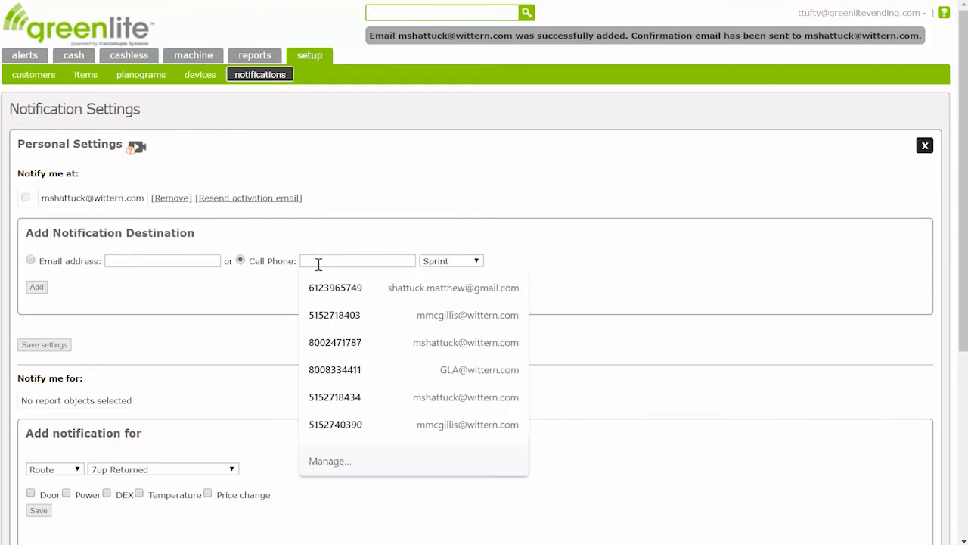
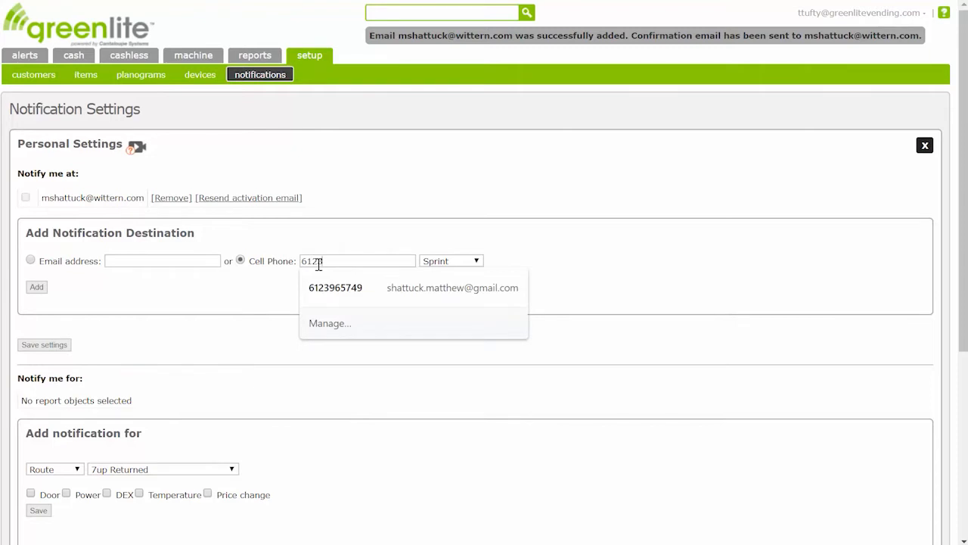
{"action": "left_click_drag", "start_coordinate": [427, 220], "coordinate": [445, 240]}
{"action": "left_click", "coordinate": [471, 265]}
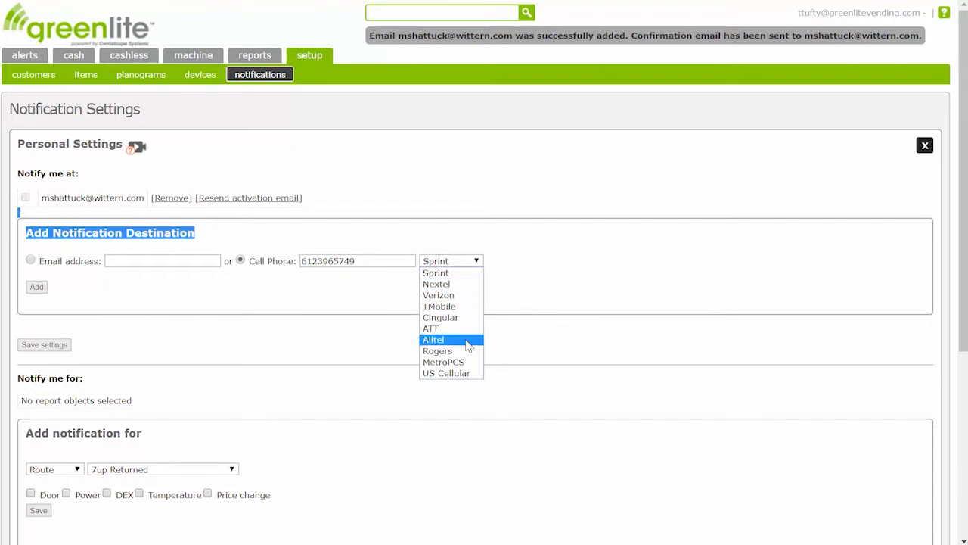
{"action": "left_click", "coordinate": [469, 305]}
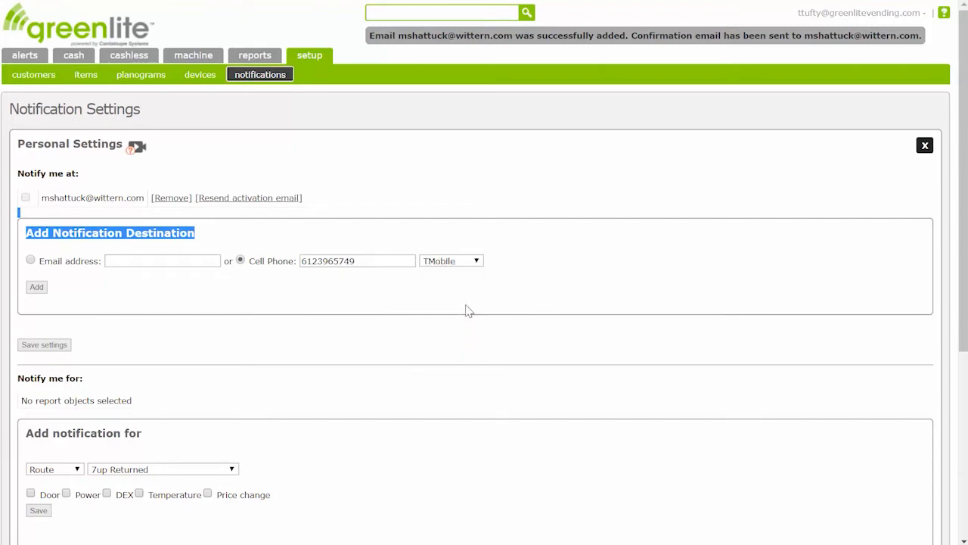
{"action": "left_click", "coordinate": [36, 286]}
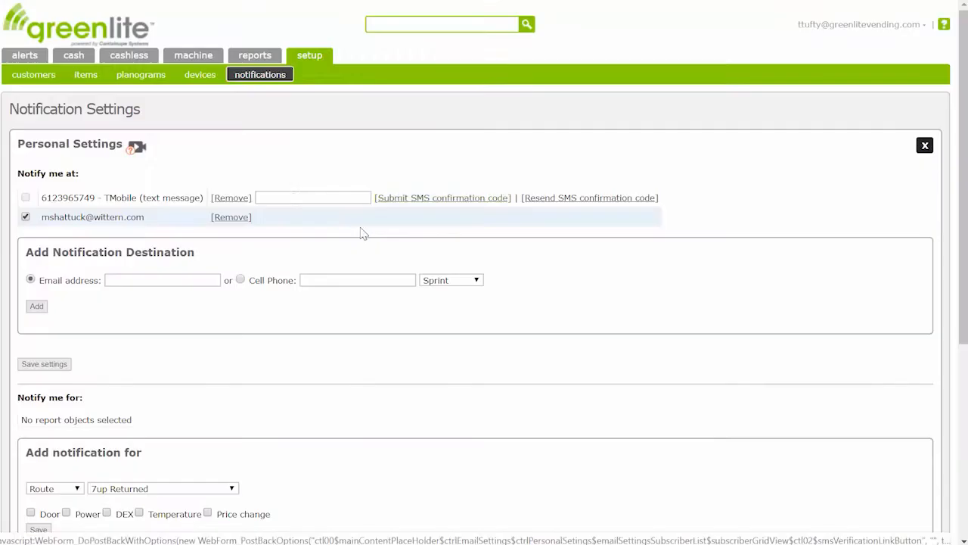
Enter and submit the SMS confirmation code for the phone destination
{"action": "left_click", "coordinate": [296, 199]}
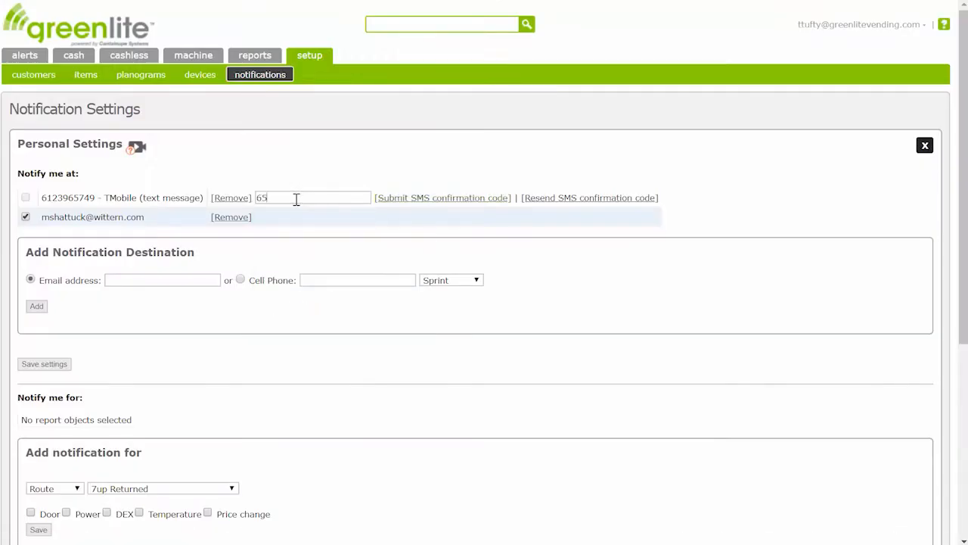
{"action": "left_click", "coordinate": [433, 198]}
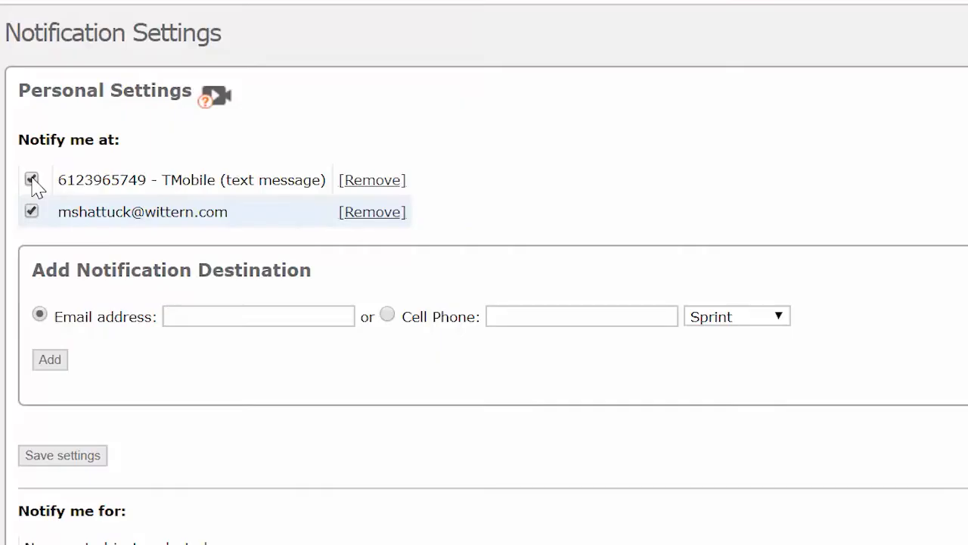
Keep the email destination checked and remove the phone number destination
{"action": "left_click", "coordinate": [32, 211]}
{"action": "left_click", "coordinate": [31, 212]}
{"action": "left_click", "coordinate": [371, 182]}
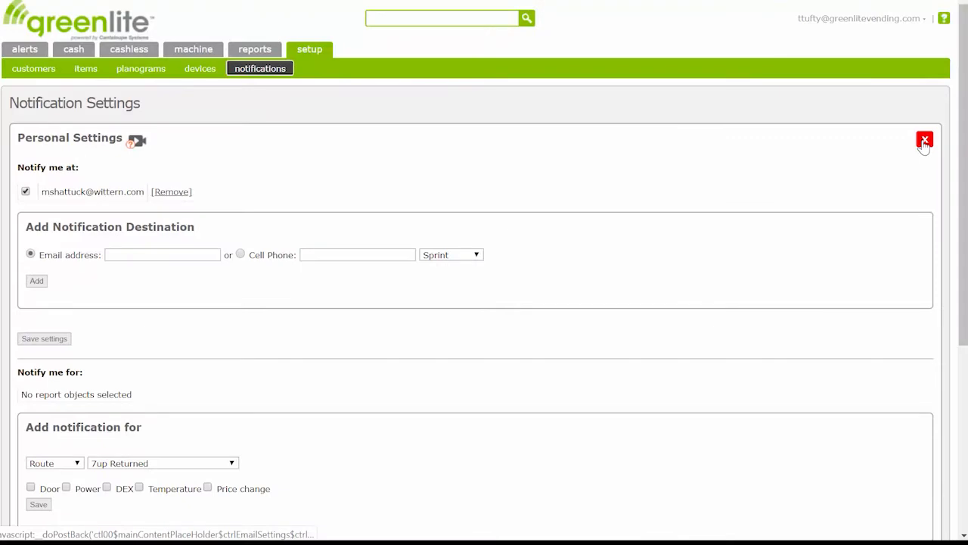
Close Personal Settings and scroll through the door, power, DEX, temperature and price alert settings
{"action": "left_click", "coordinate": [924, 142]}
{"action": "scroll", "coordinate": [761, 237], "scroll_direction": "down", "scroll_amount": 2}
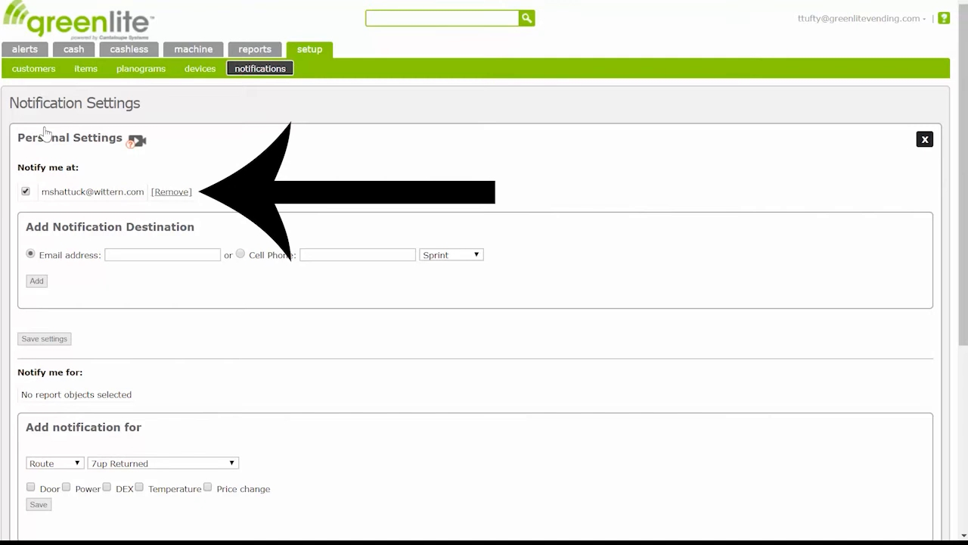
{"action": "left_click", "coordinate": [924, 139]}
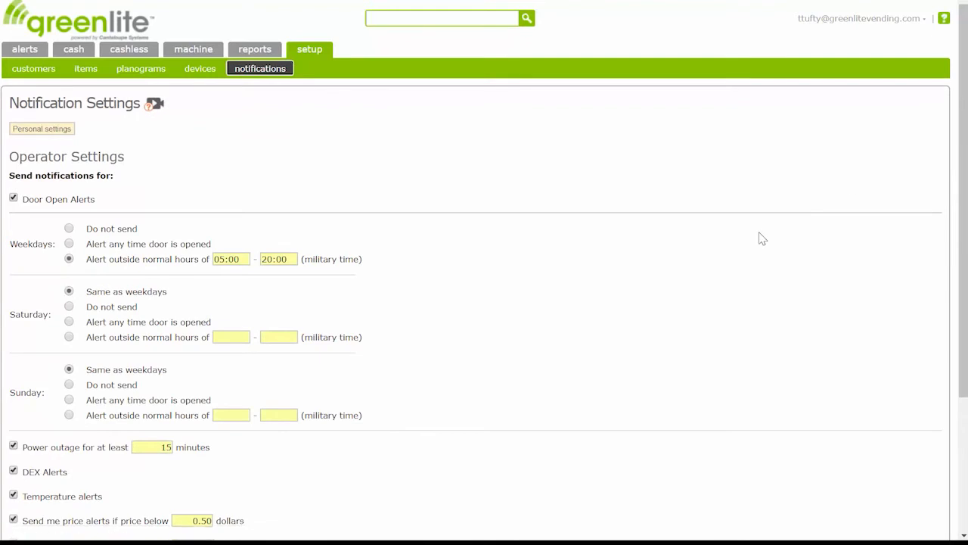
{"action": "scroll", "coordinate": [760, 239], "scroll_direction": "down", "scroll_amount": 3}
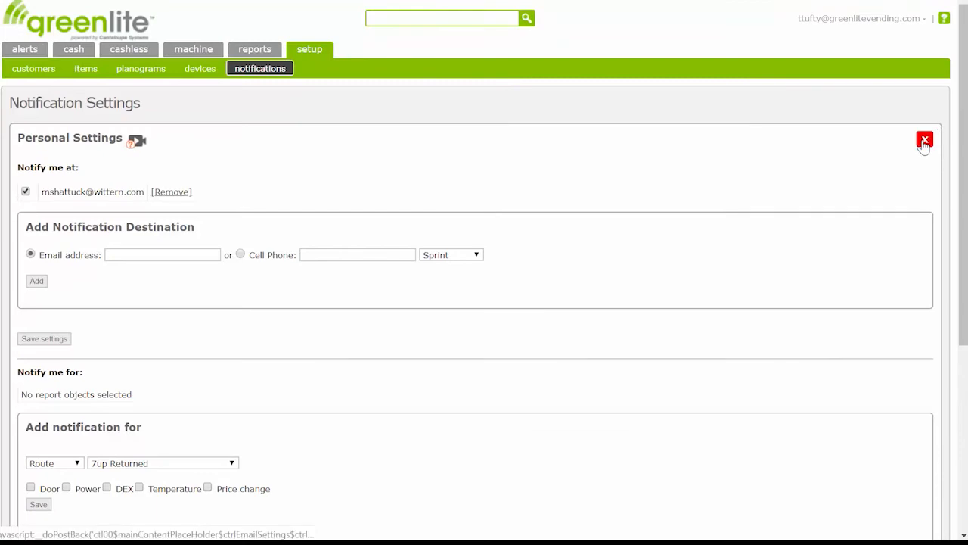
{"action": "left_click", "coordinate": [924, 143]}
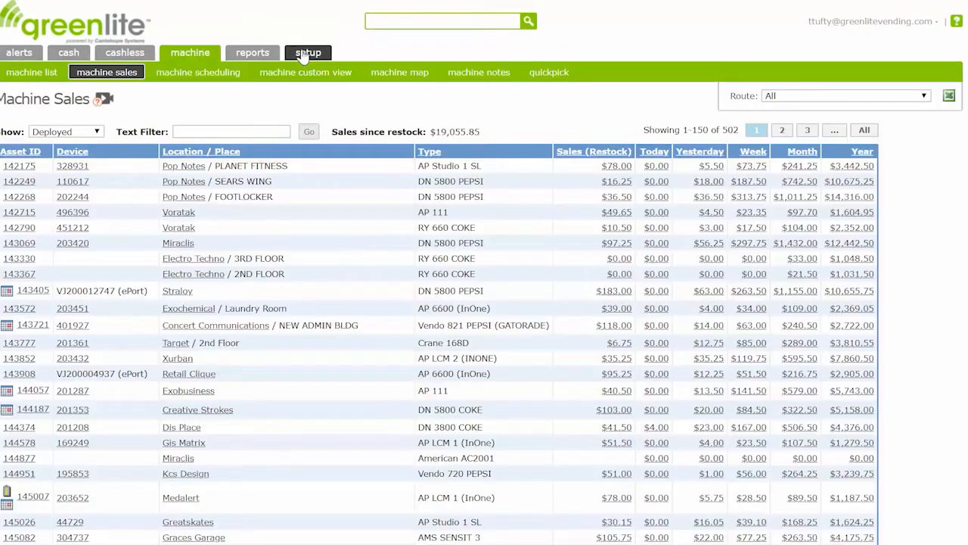
Go to Notifications from the setup tab's dropdown menu
{"action": "mouse_move", "coordinate": [308, 52]}
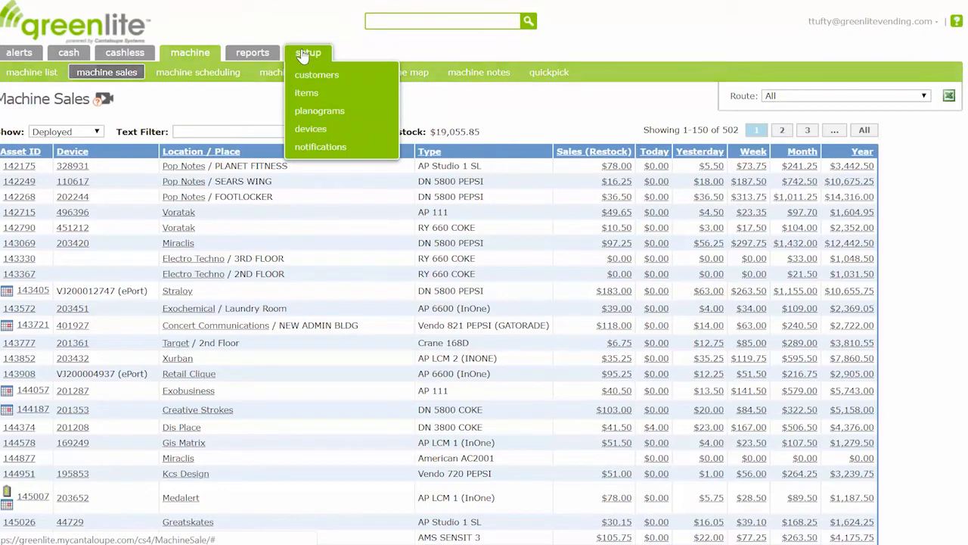
{"action": "left_click", "coordinate": [327, 148]}
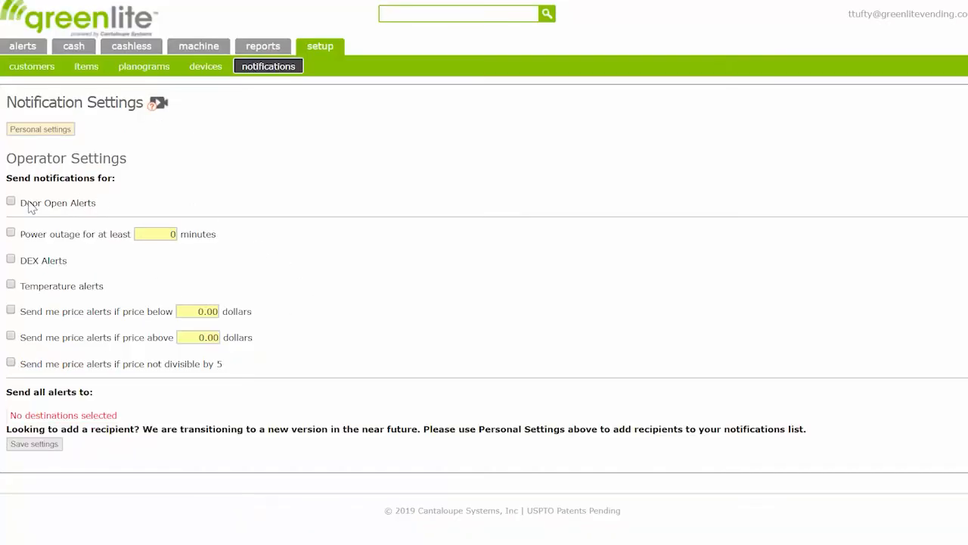
Enable Door Open Alerts on weekdays outside normal hours of 05:00 to 20:00
{"action": "left_click", "coordinate": [10, 201]}
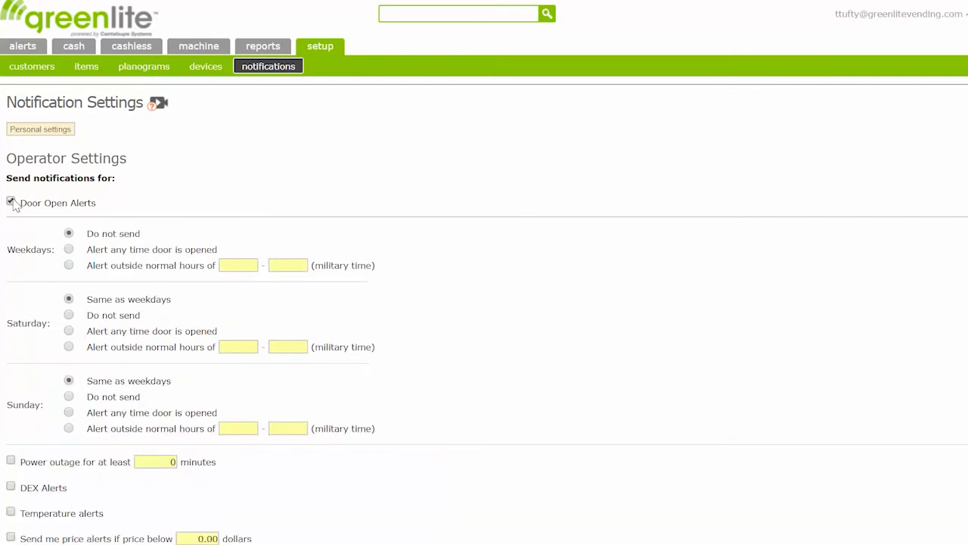
{"action": "left_click", "coordinate": [12, 203]}
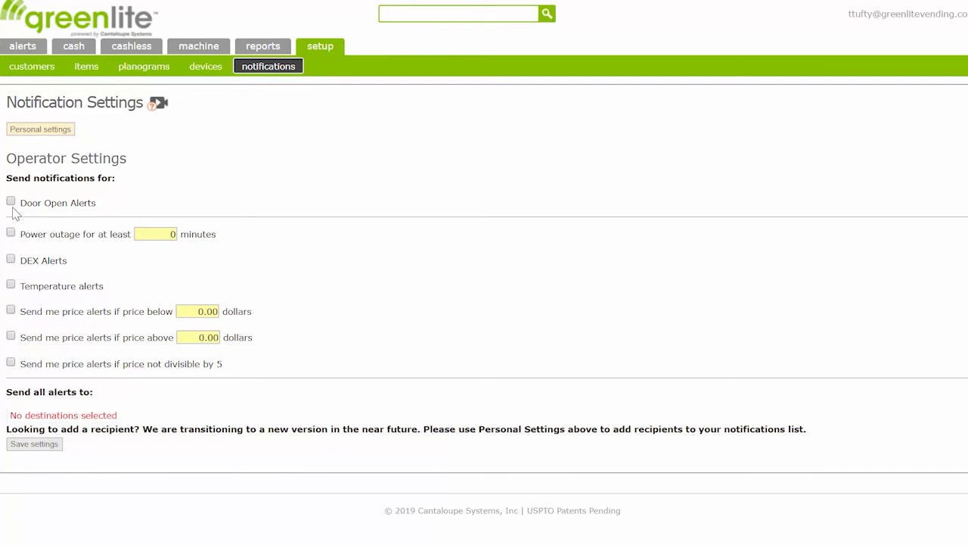
{"action": "left_click", "coordinate": [10, 202]}
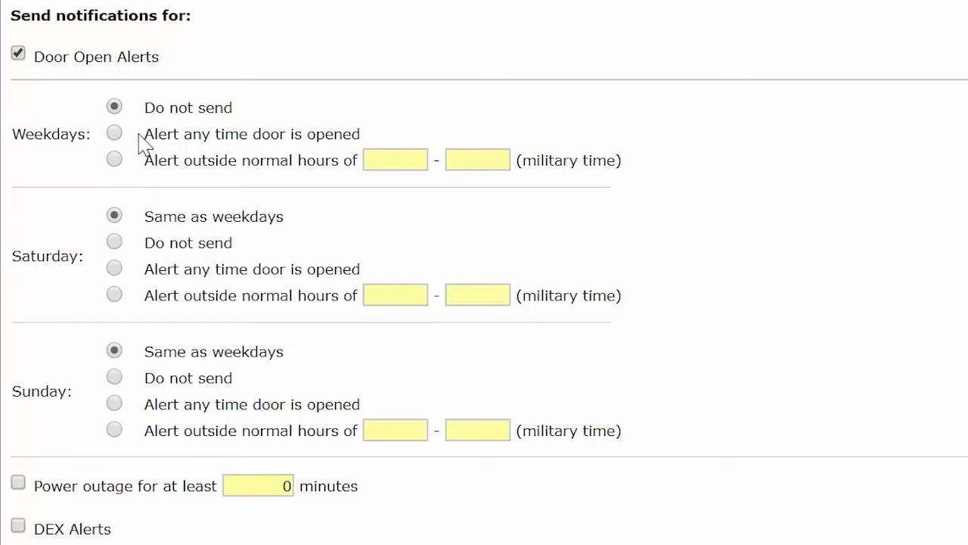
{"action": "left_click", "coordinate": [115, 158]}
{"action": "left_click", "coordinate": [407, 157]}
{"action": "type", "text": "05:00"}
{"action": "key", "text": "Tab"}
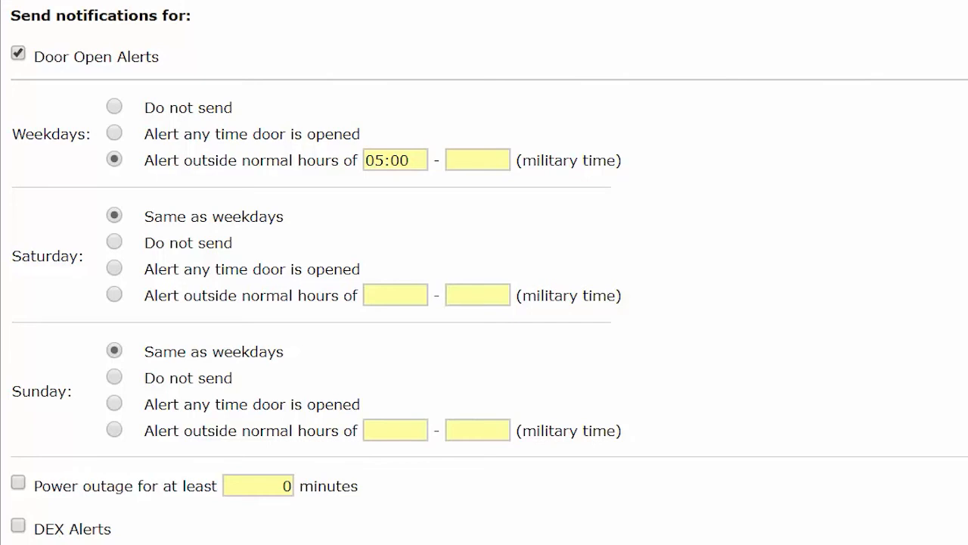
{"action": "type", "text": "20:00"}
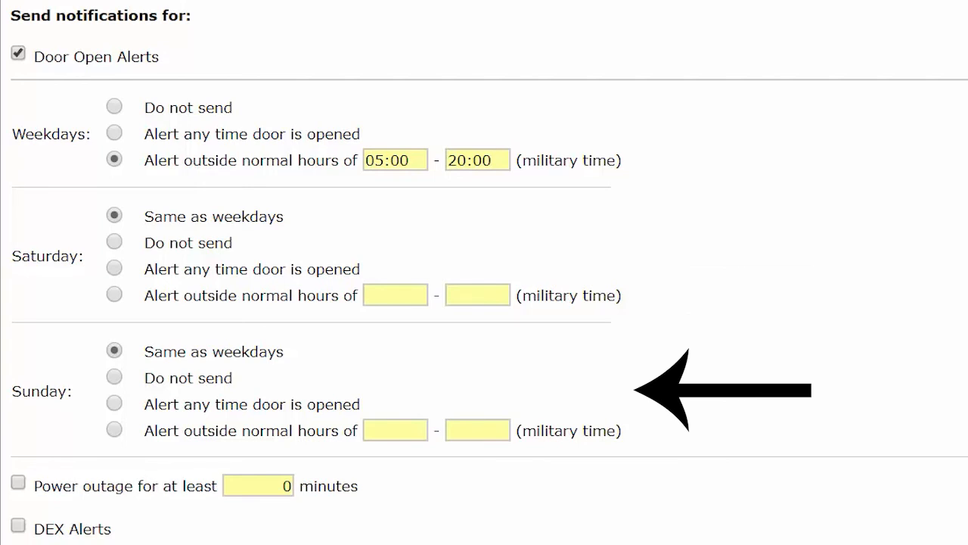
Turn on power outage alerts after 15 minutes, plus DEX and temperature alerts
{"action": "scroll", "coordinate": [212, 262], "scroll_direction": "down", "scroll_amount": 3}
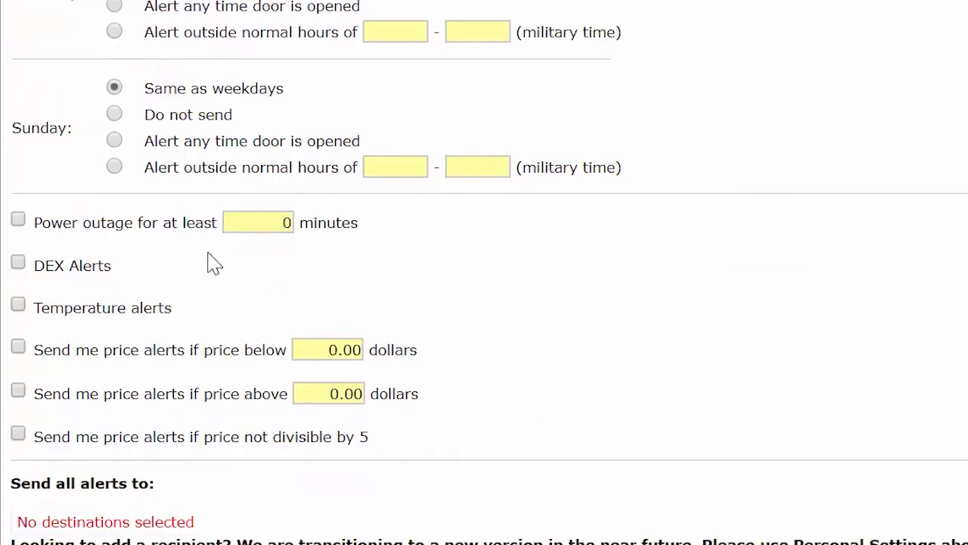
{"action": "double_click", "coordinate": [246, 220]}
{"action": "type", "text": "15"}
{"action": "left_click", "coordinate": [19, 220]}
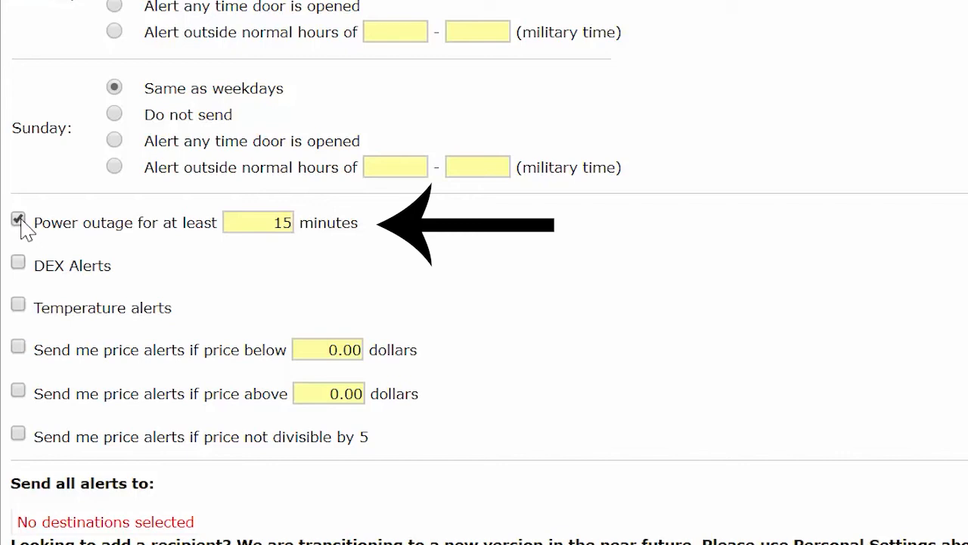
{"action": "left_click", "coordinate": [21, 272]}
{"action": "left_click", "coordinate": [21, 313]}
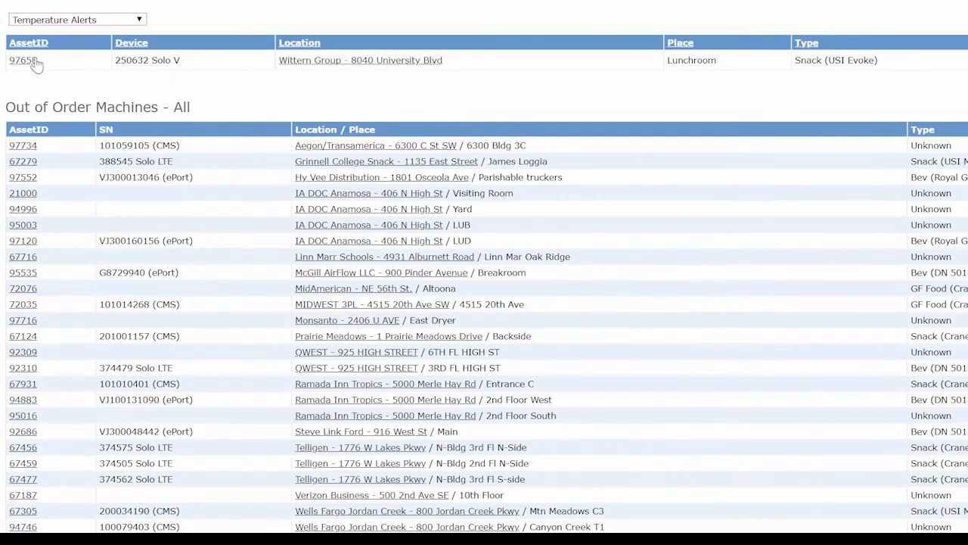
For machine 97658, set temperature alerts: immediately below -46°F, and below -41°F
{"action": "left_click", "coordinate": [22, 61]}
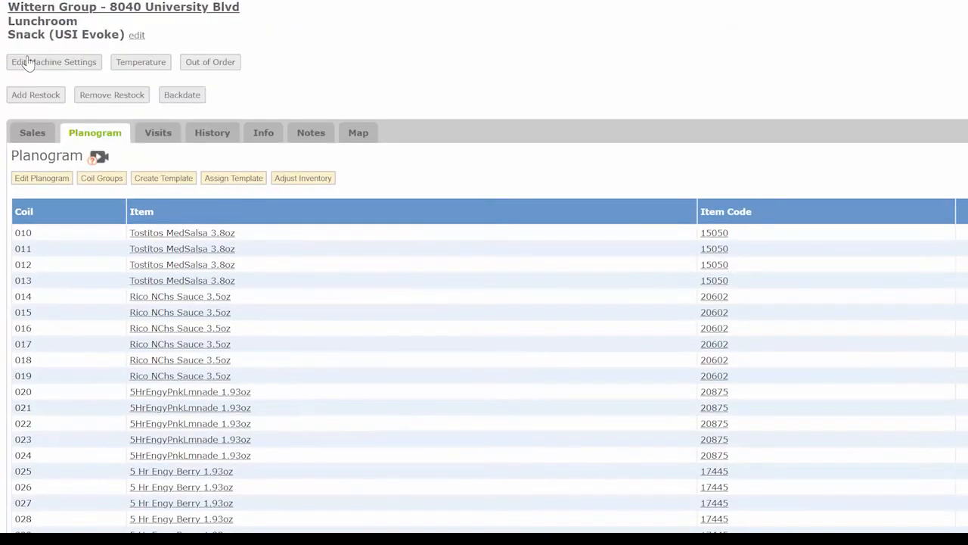
{"action": "left_click", "coordinate": [135, 64]}
{"action": "left_click", "coordinate": [110, 174]}
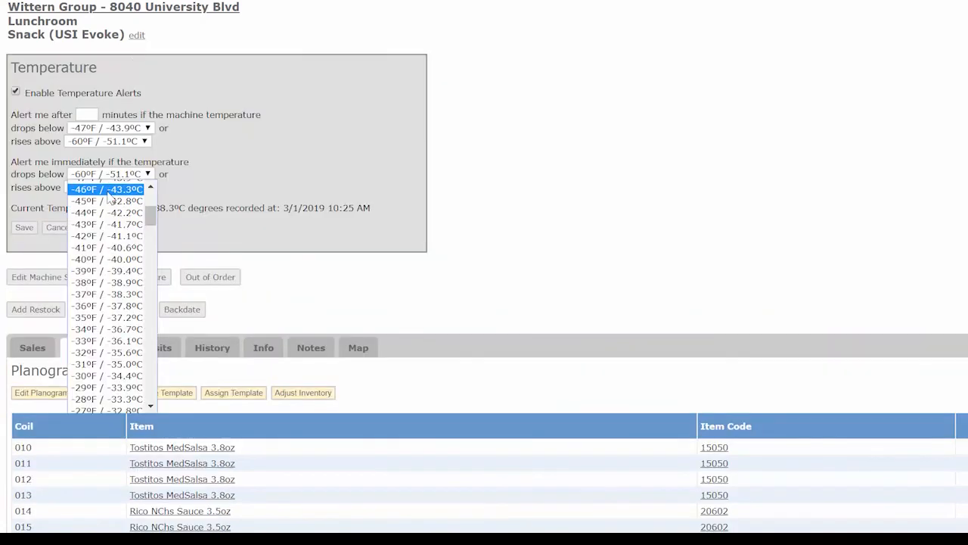
{"action": "left_click", "coordinate": [109, 191]}
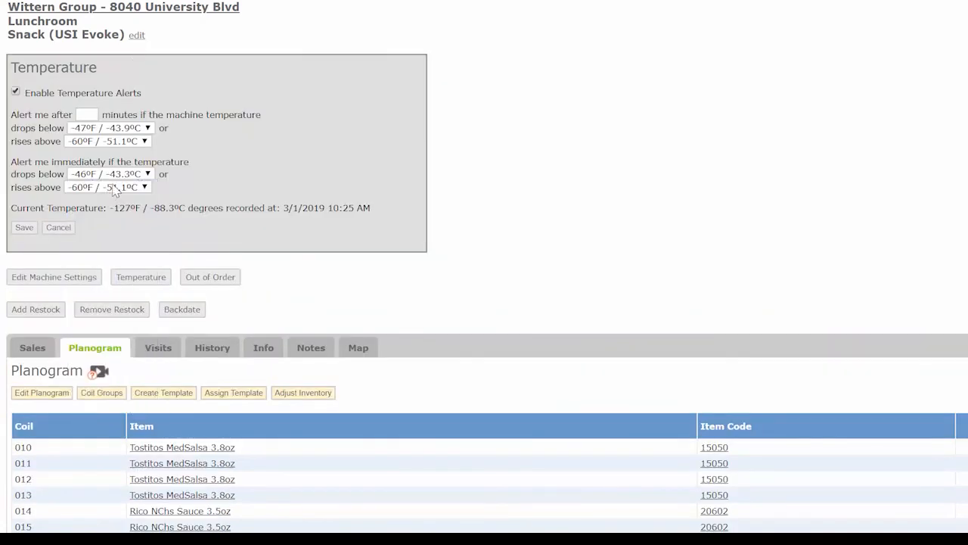
{"action": "left_click", "coordinate": [148, 130]}
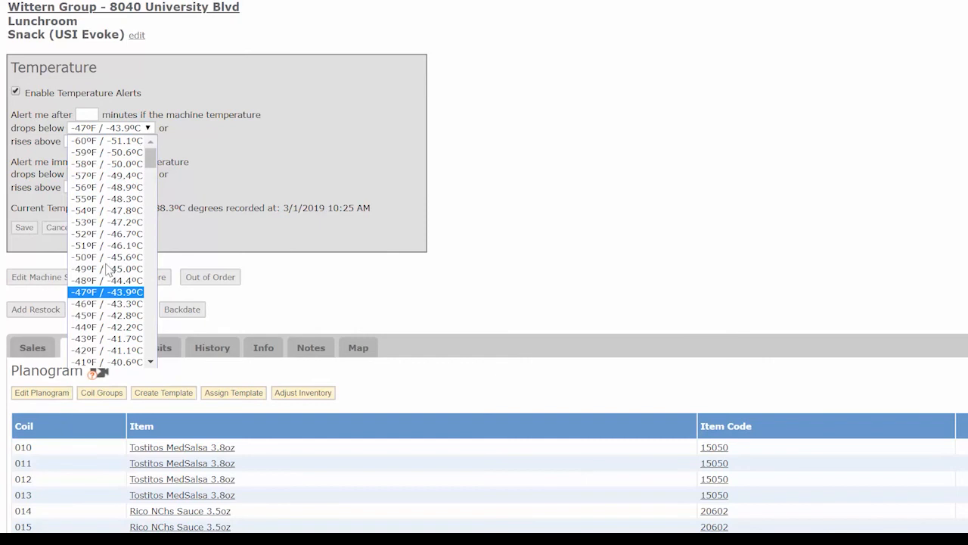
{"action": "left_click", "coordinate": [112, 361]}
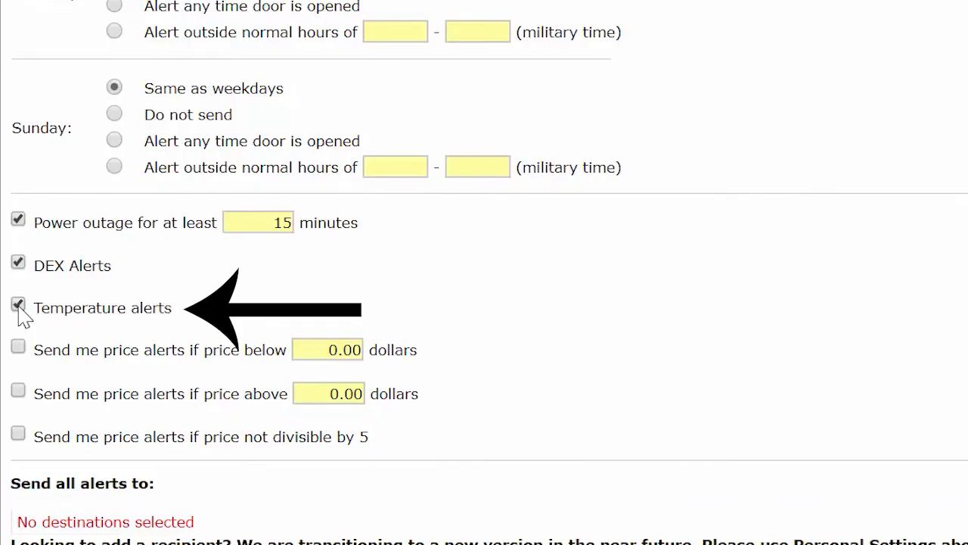
Enable the price-below alert and set its limit to .50 dollars
{"action": "left_click", "coordinate": [18, 351]}
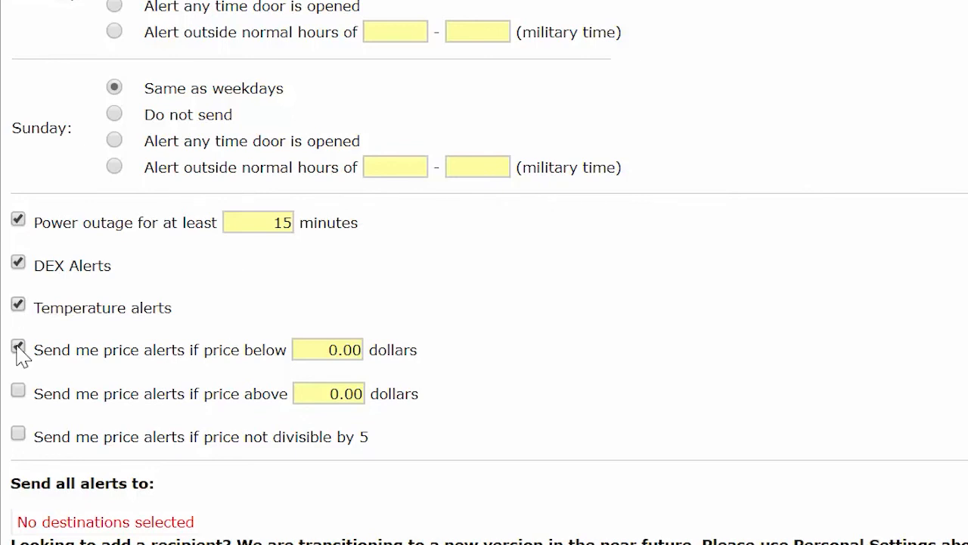
{"action": "double_click", "coordinate": [335, 348]}
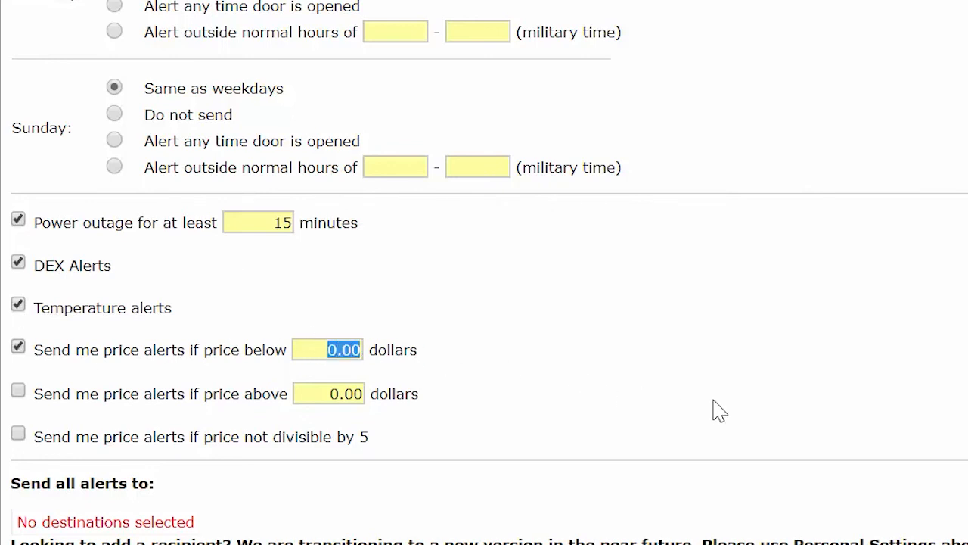
{"action": "key", "text": "BackSpace"}
{"action": "type", "text": ".50"}
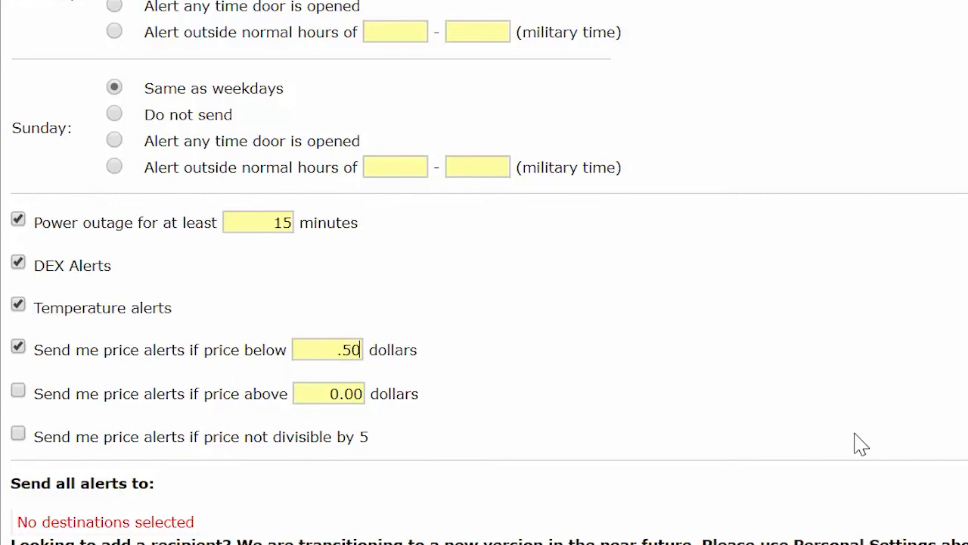
{"action": "key", "text": "Tab"}
Enable the price-above alert at 5.00 dollars and the not-divisible-by-5 price alert
{"action": "left_click", "coordinate": [19, 391]}
{"action": "left_click_drag", "start_coordinate": [330, 394], "coordinate": [337, 393]}
{"action": "type", "text": "5"}
{"action": "key", "text": "Tab"}
{"action": "left_click", "coordinate": [20, 435]}
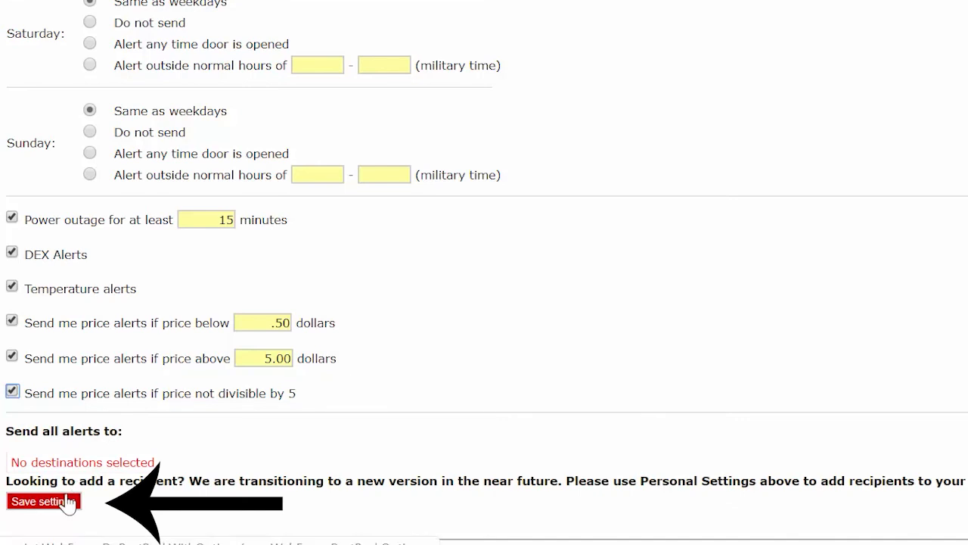
Save the Notification Settings page so the door, power and price alerts are stored
{"action": "left_click", "coordinate": [68, 502]}
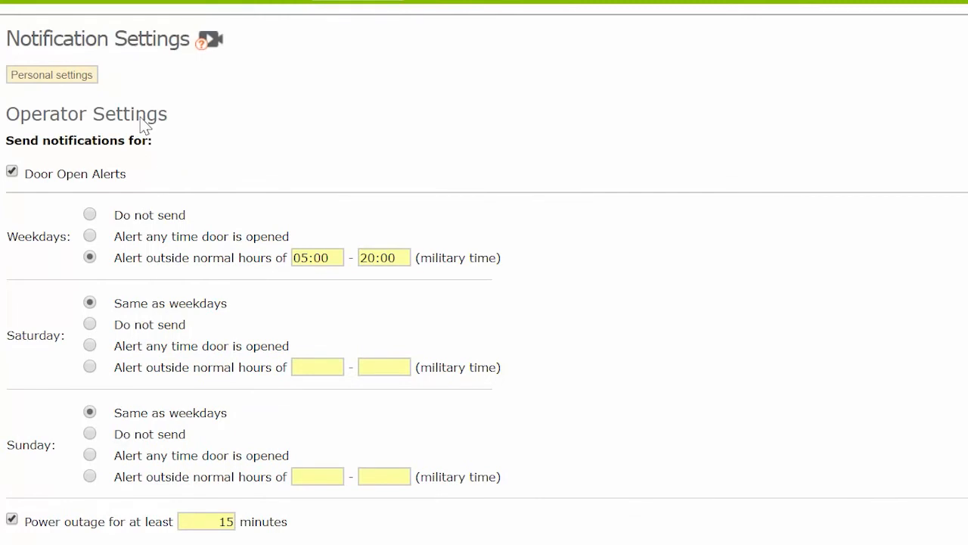